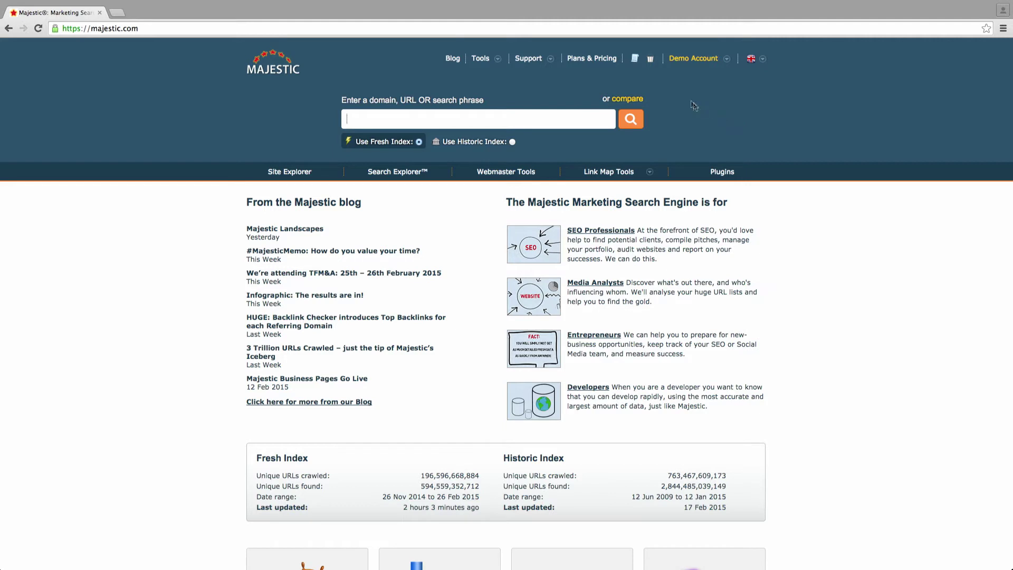
# Open the Compare Backlink History report for example.com from Tools and view its mode choices
pyautogui.click(489, 64)
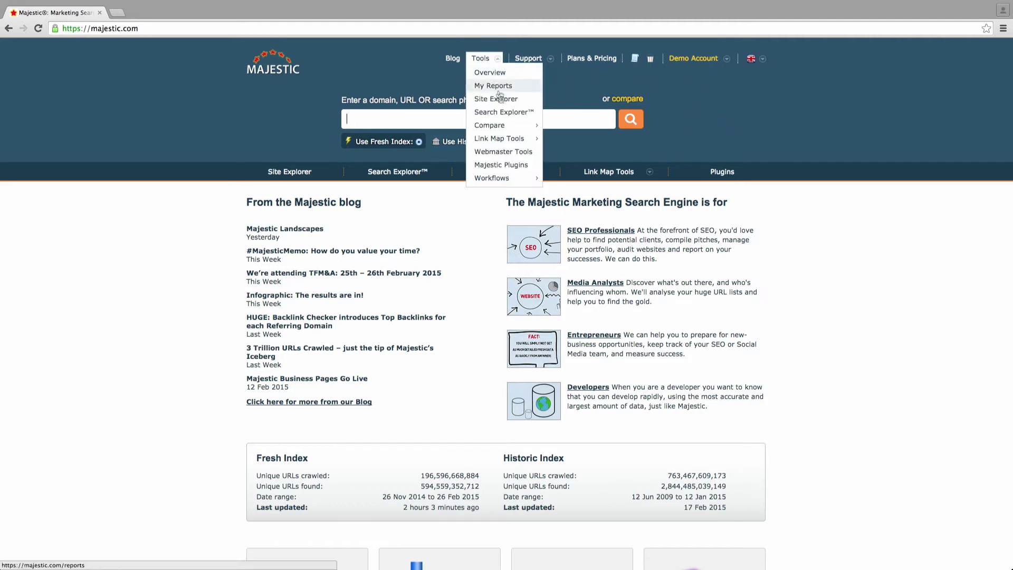
pyautogui.moveTo(506, 125)
pyautogui.click(566, 139)
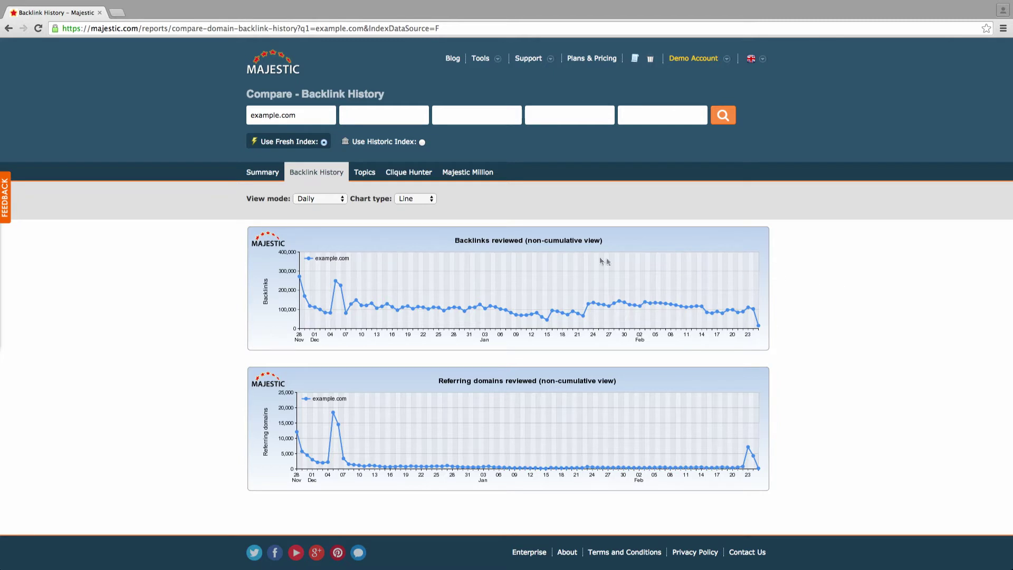
pyautogui.click(342, 202)
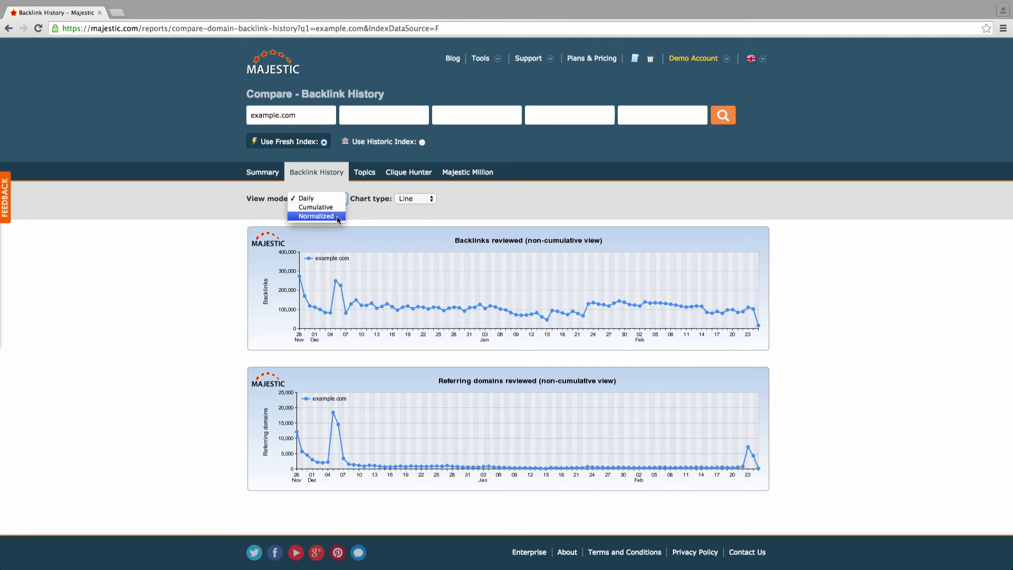
pyautogui.click(433, 204)
pyautogui.click(433, 204)
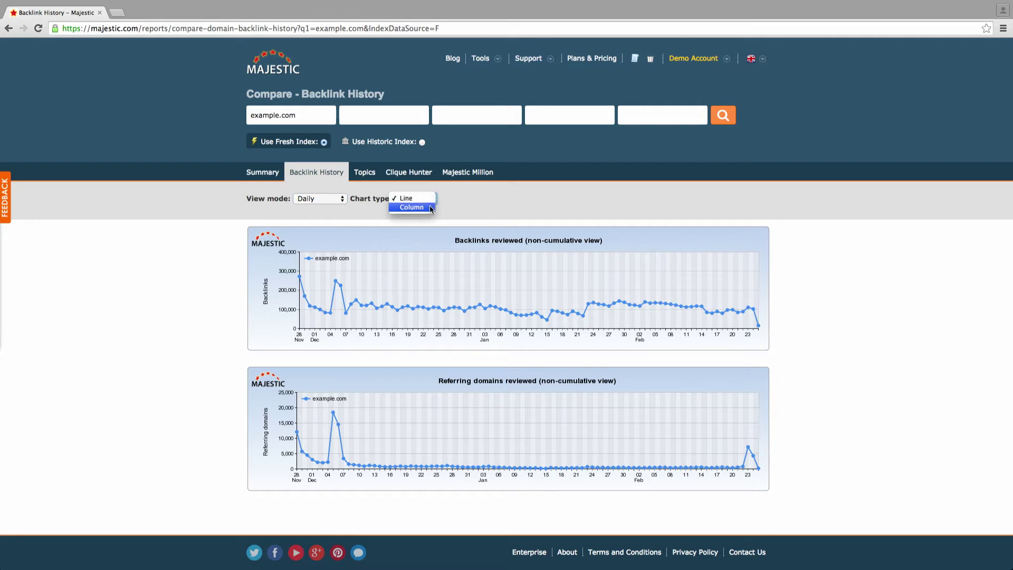
pyautogui.click(480, 211)
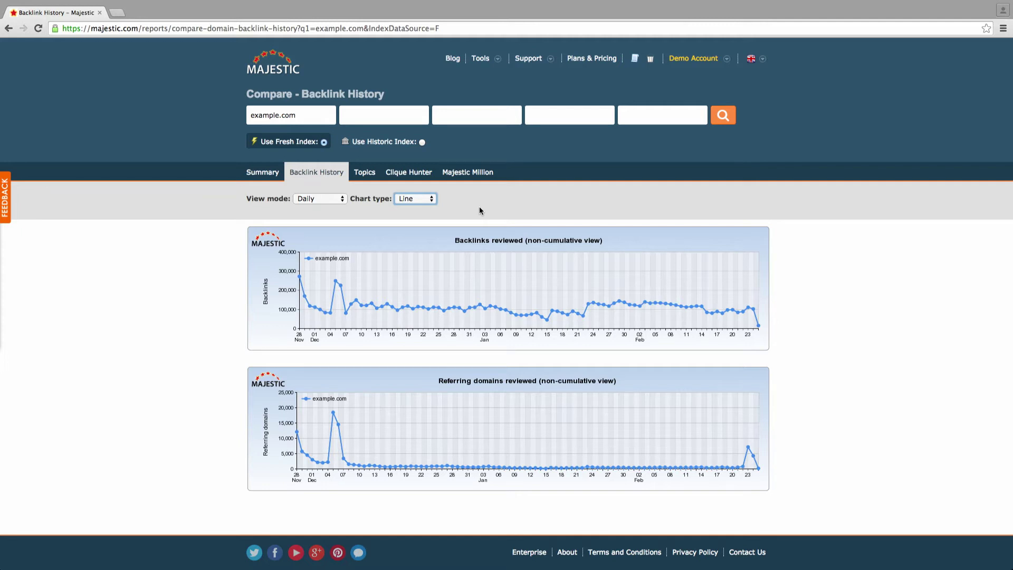
pyautogui.click(299, 113)
# Go through the five domain fields and replace example.com with thesun.co.uk, then guardian.co.uk
pyautogui.click(452, 115)
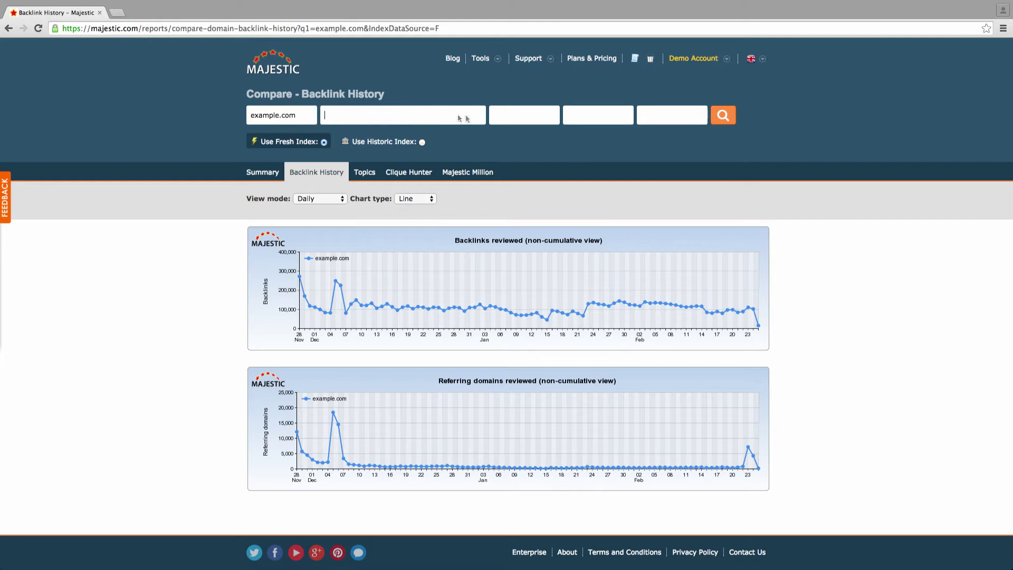
pyautogui.click(519, 115)
pyautogui.click(604, 112)
pyautogui.click(669, 118)
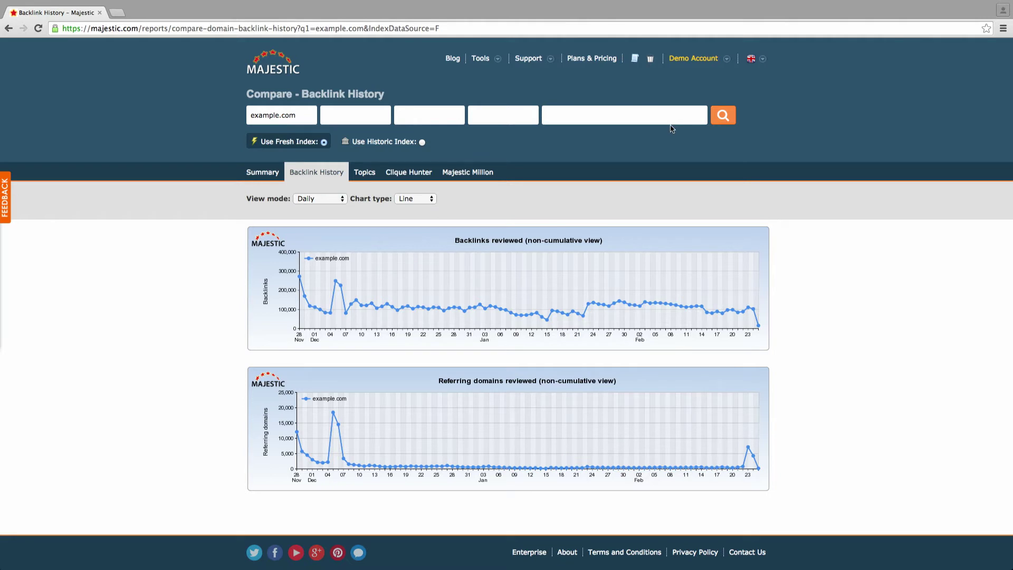
pyautogui.click(552, 62)
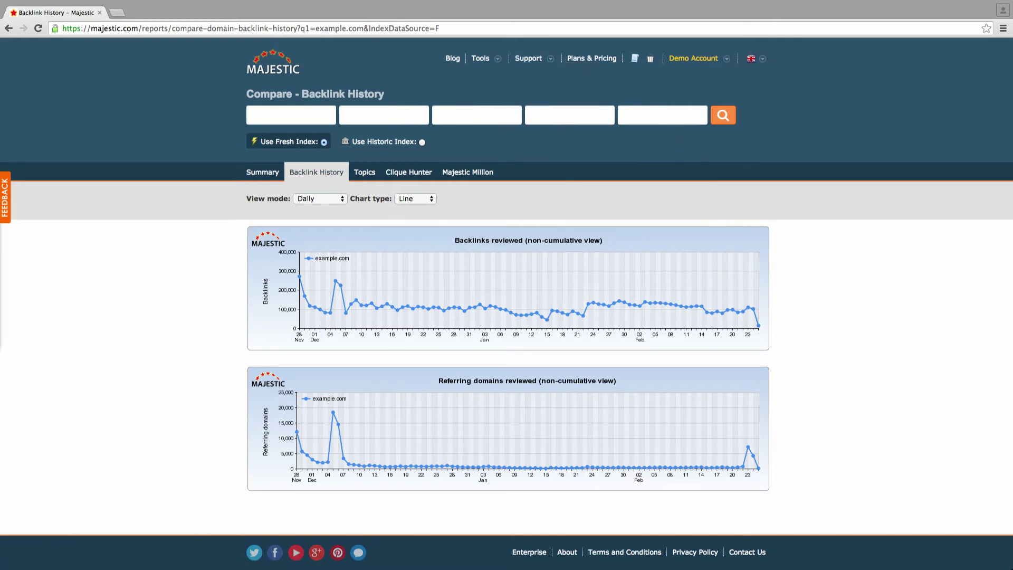
pyautogui.write('thesun.')
pyautogui.write('co.ukguardian.co.uk')
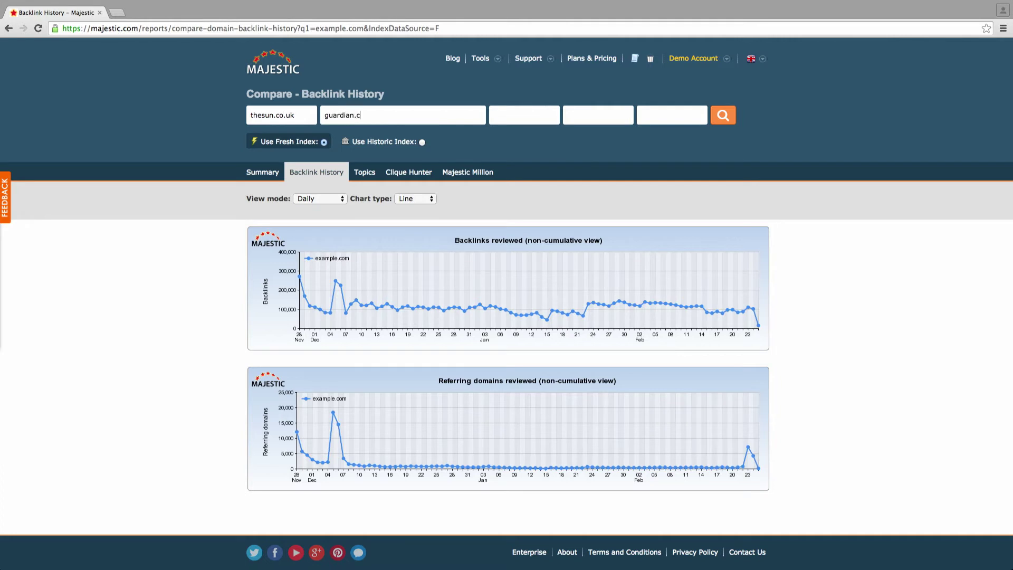
# Add dailymail.co.uk, independent.co.uk and express.co.uk to the remaining fields and run the comparison
pyautogui.press('Tab')
pyautogui.write('dailymail.co.uk')
pyautogui.press('Tab')
pyautogui.write('independent.co.uk')
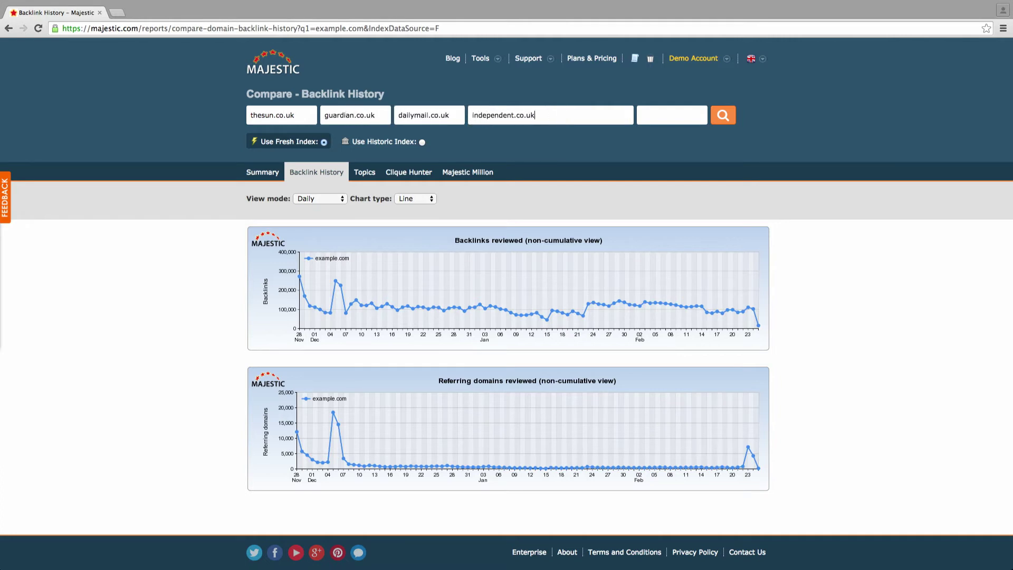
pyautogui.press('Tab')
pyautogui.write('express.co.uk')
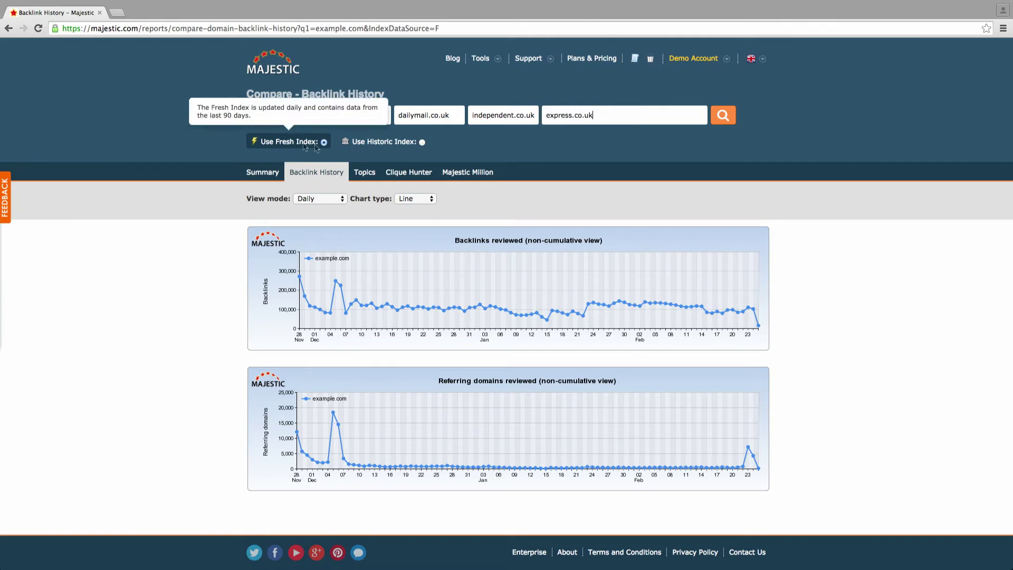
pyautogui.moveTo(392, 141)
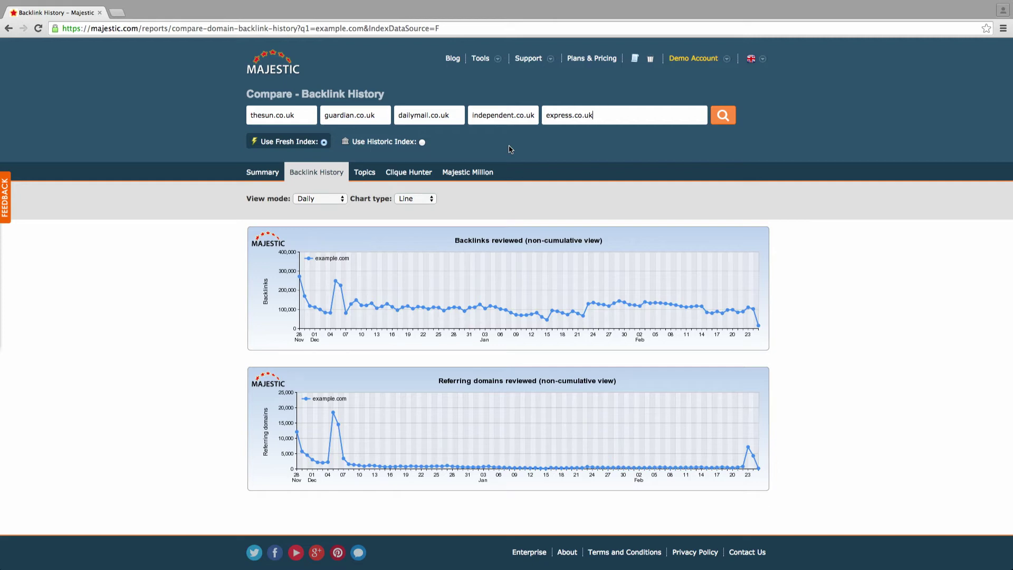
pyautogui.click(730, 121)
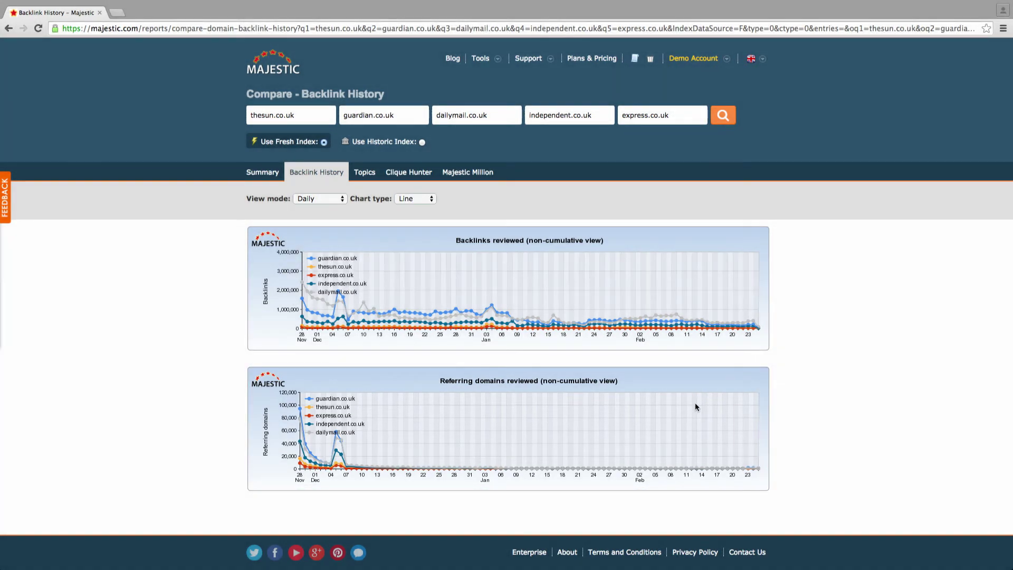
# Once the five-domain daily charts load, open the View mode dropdown
pyautogui.click(343, 201)
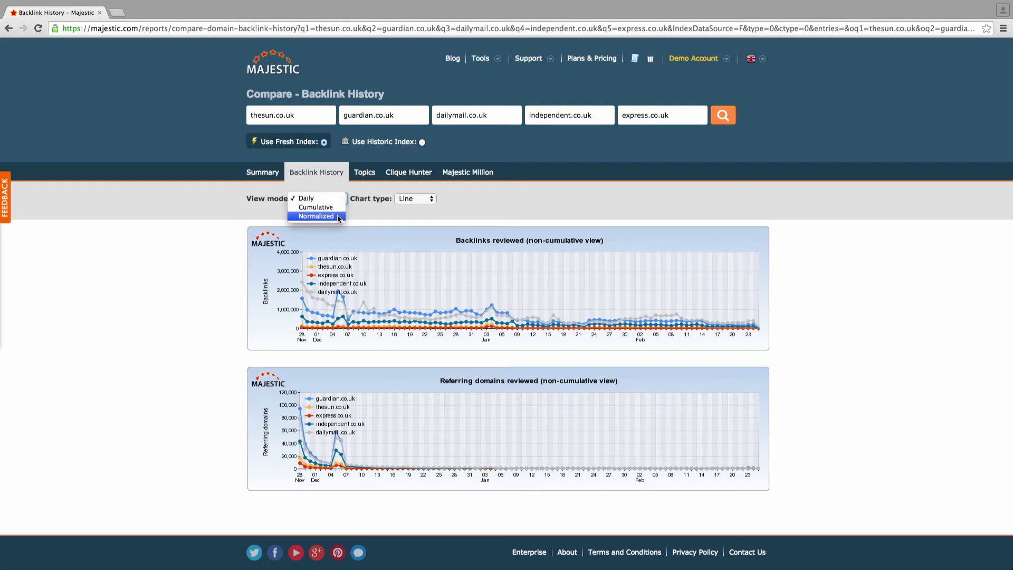
# Switch the charts to Cumulative, back to Daily, then select Use Historic Index
pyautogui.click(343, 196)
pyautogui.click(343, 196)
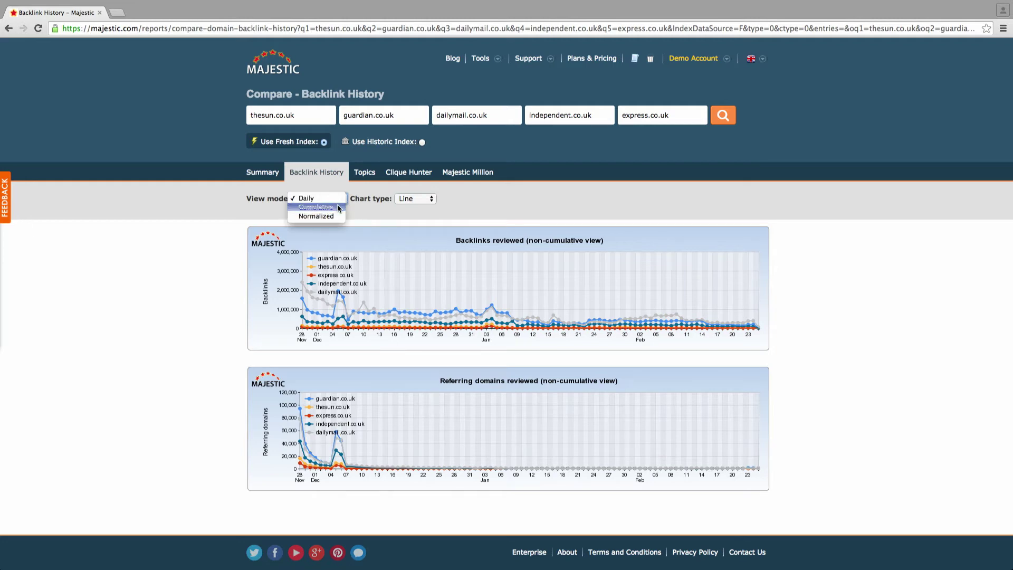
pyautogui.click(337, 207)
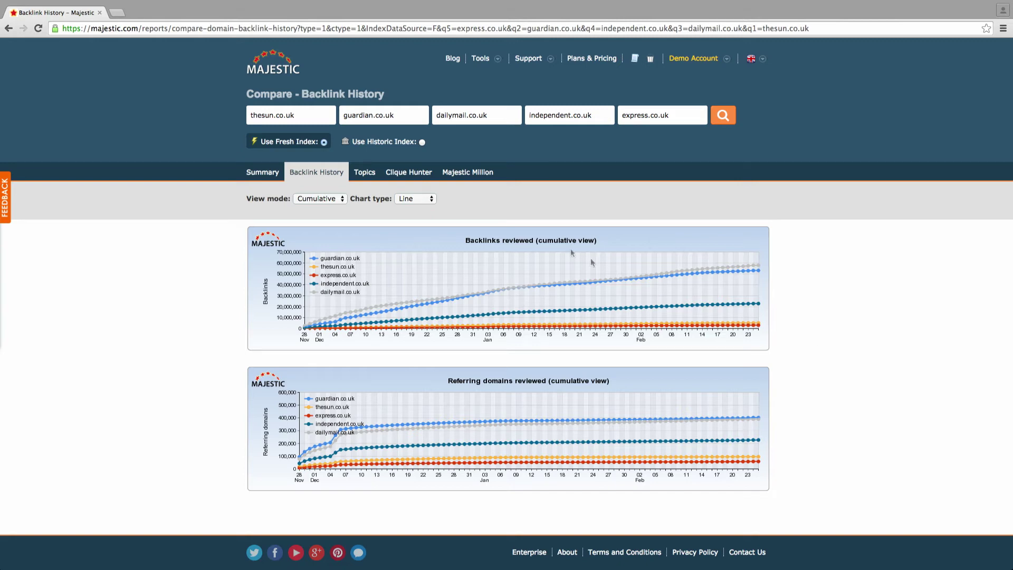
pyautogui.click(341, 201)
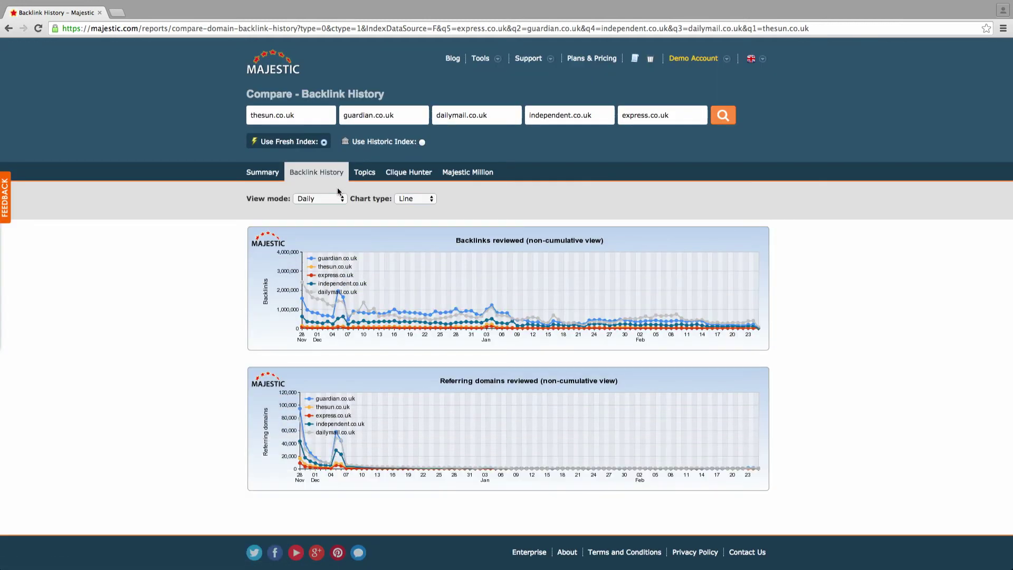
pyautogui.click(396, 143)
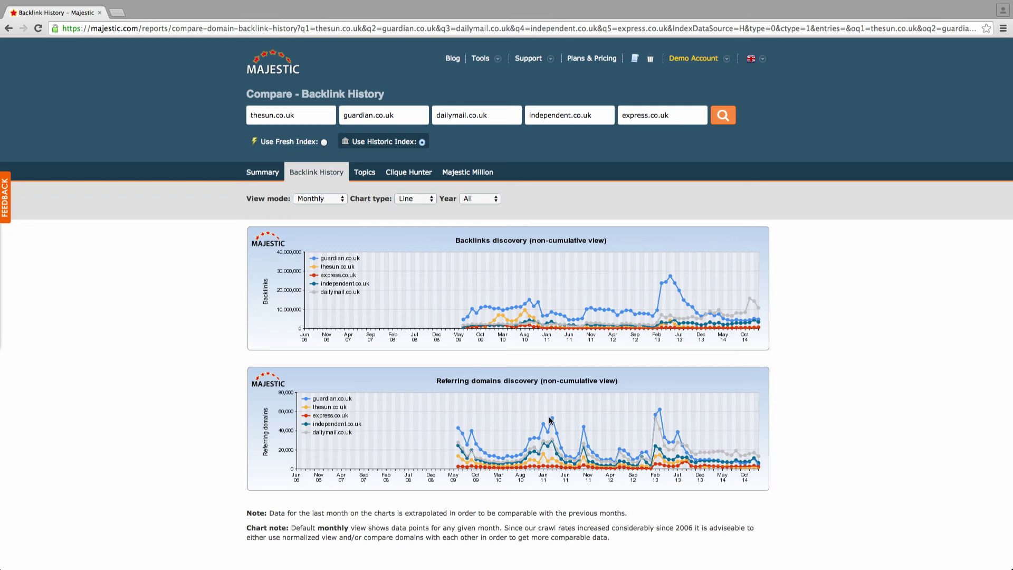
# After the monthly Historic Index charts load, open the View mode dropdown
pyautogui.click(342, 199)
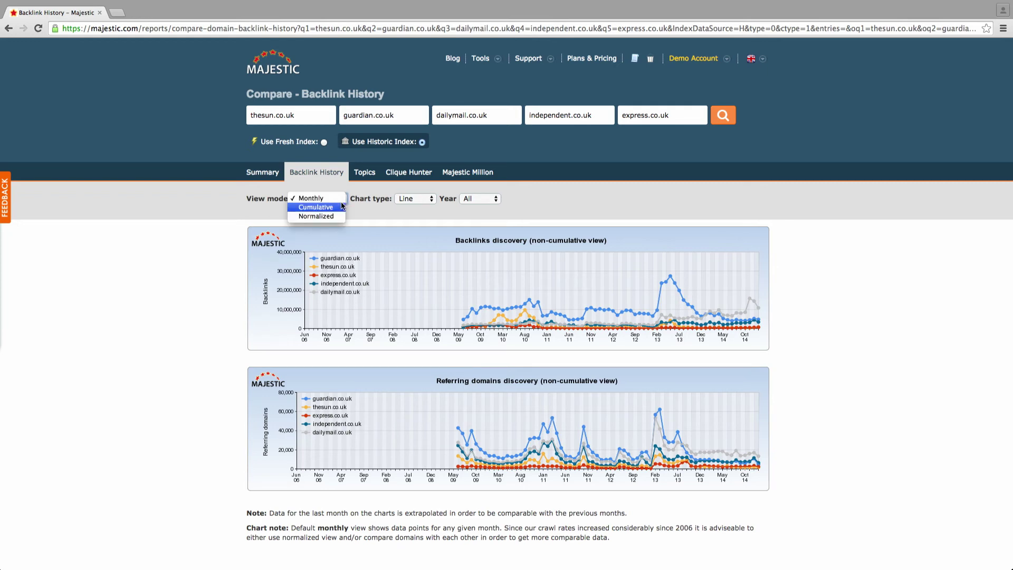
# Set the historic charts to Cumulative totals, then reopen the View mode dropdown
pyautogui.click(341, 206)
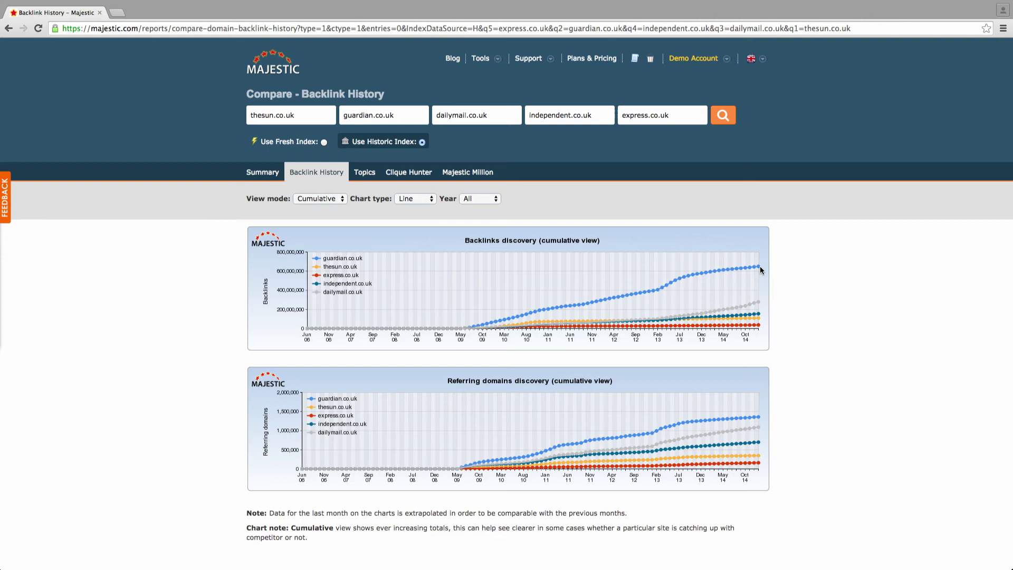
pyautogui.click(331, 202)
pyautogui.click(333, 207)
# Choose Normalized view mode to plot backlink discovery rate per crawled pages
pyautogui.press('Down')
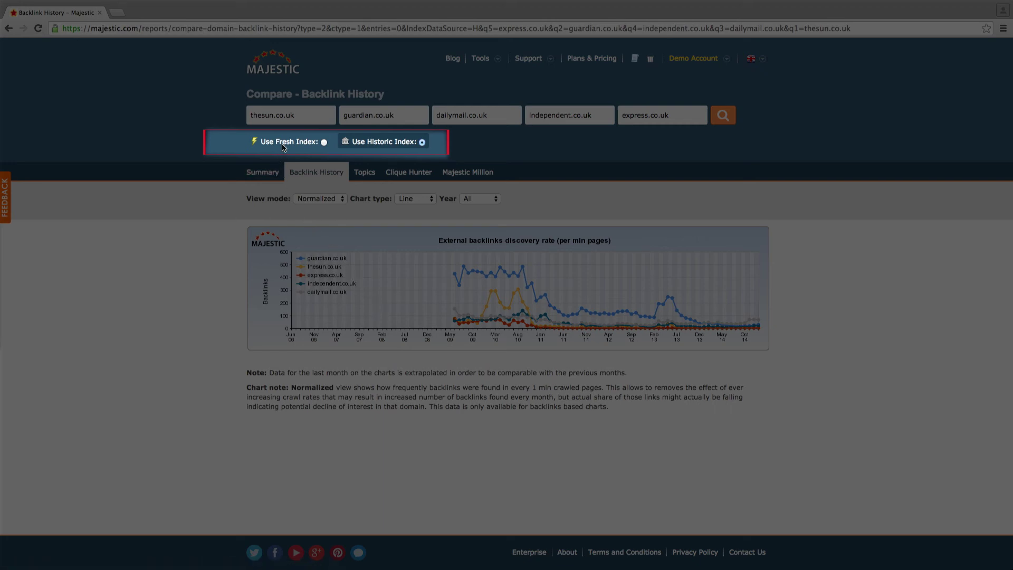
pyautogui.moveTo(372, 147)
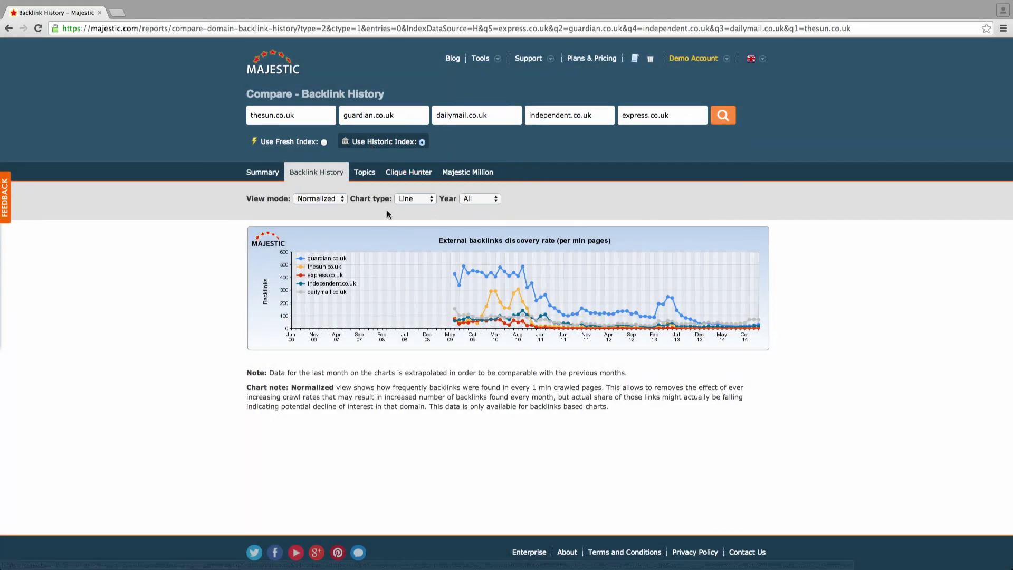
pyautogui.click(426, 203)
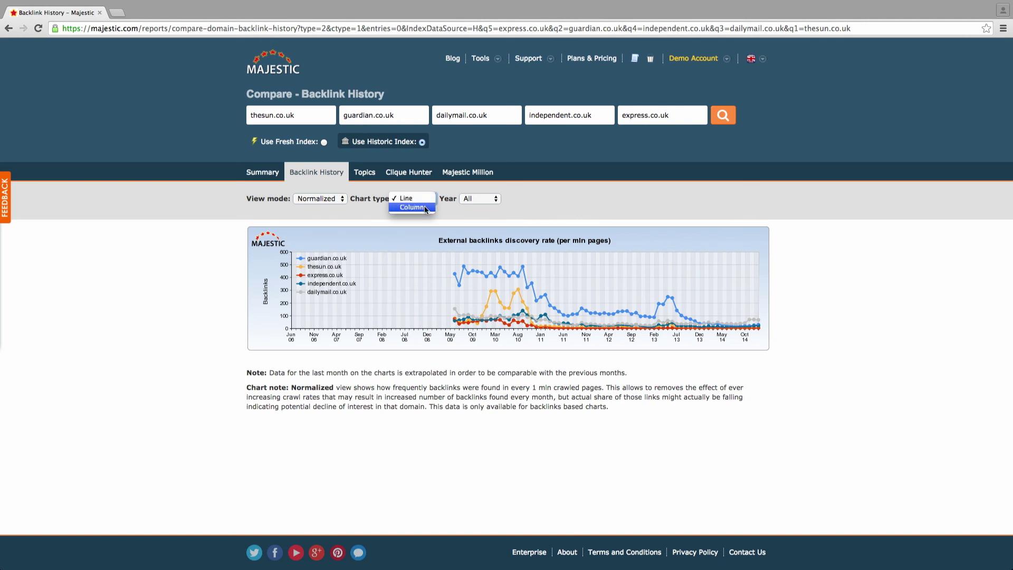
pyautogui.click(447, 210)
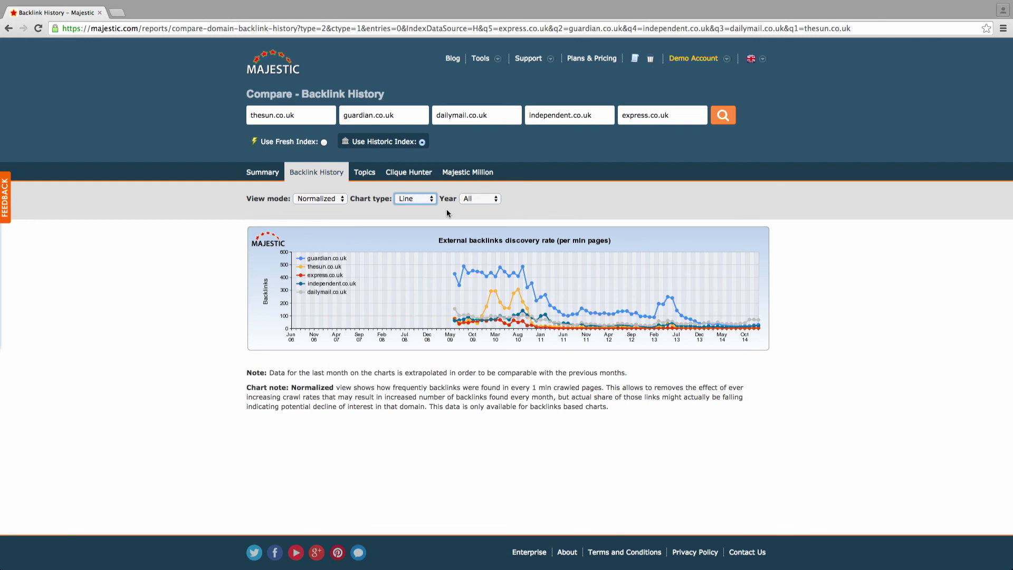
# Dismiss the chart's image options and return to the Majestic homepage via the logo
pyautogui.rightClick(555, 263)
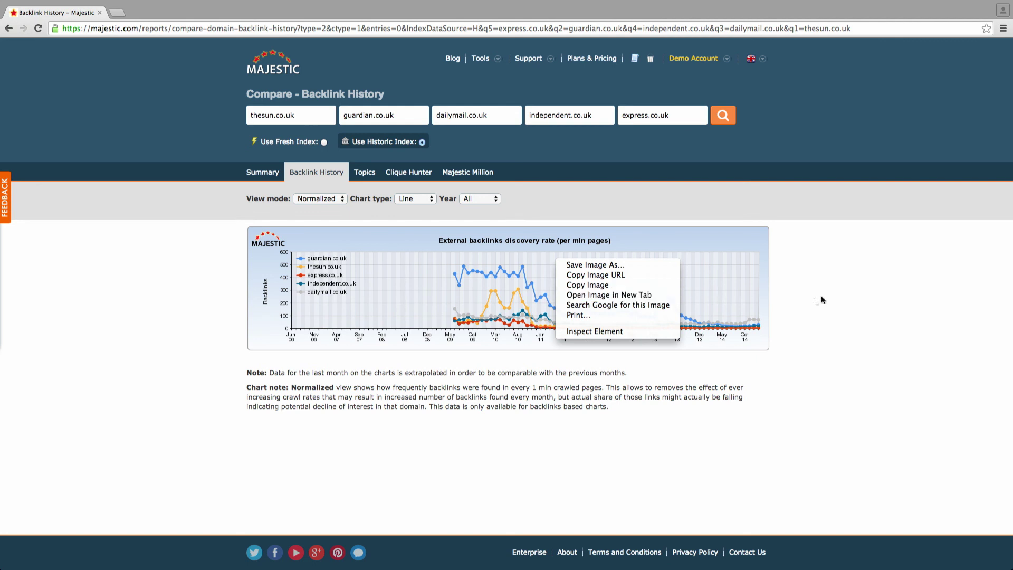
pyautogui.click(851, 291)
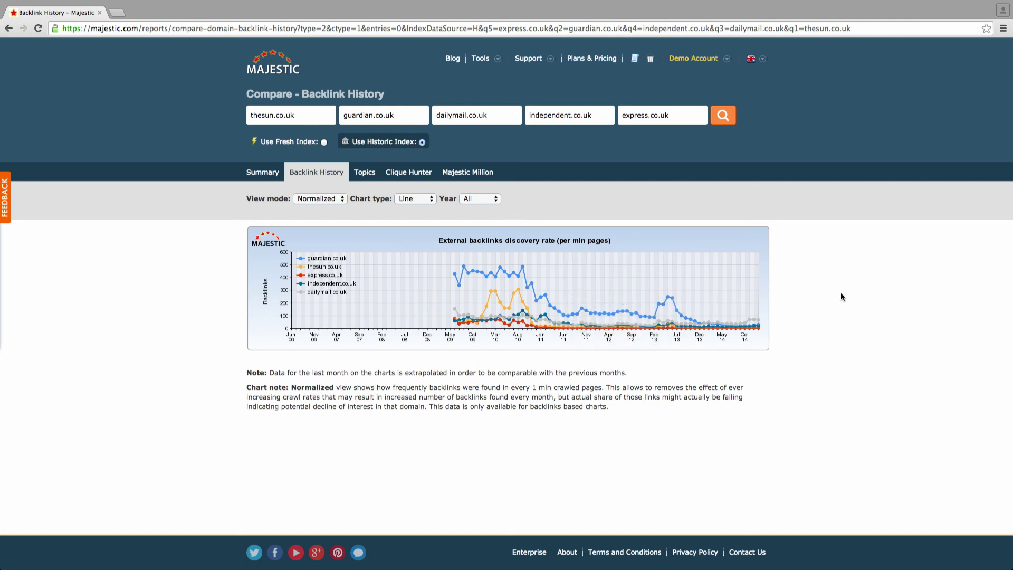
pyautogui.click(269, 75)
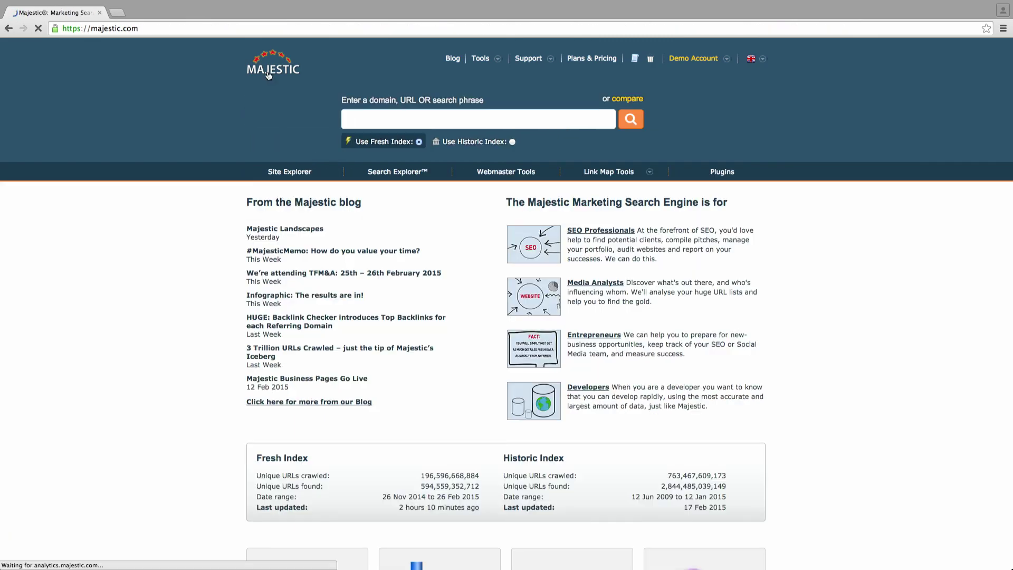